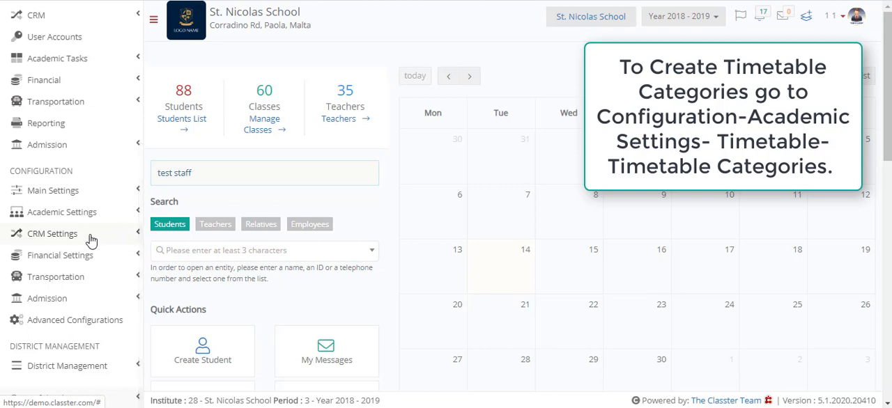
Open the timetable categories in the academic configuration settings and start creating a new category
click(132, 220)
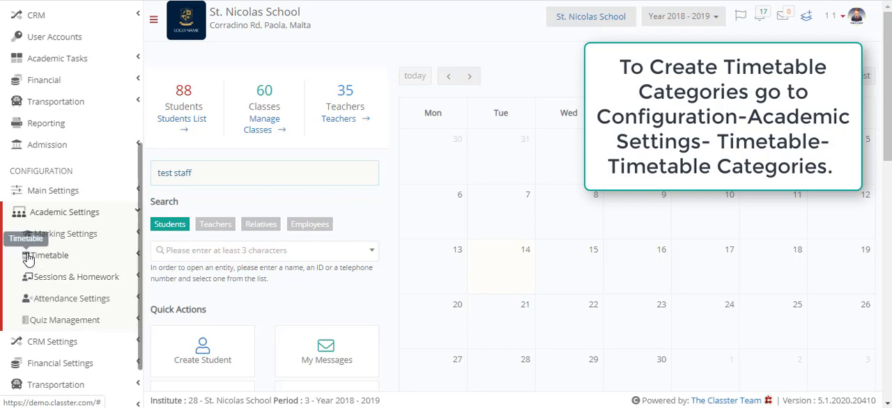
click(133, 257)
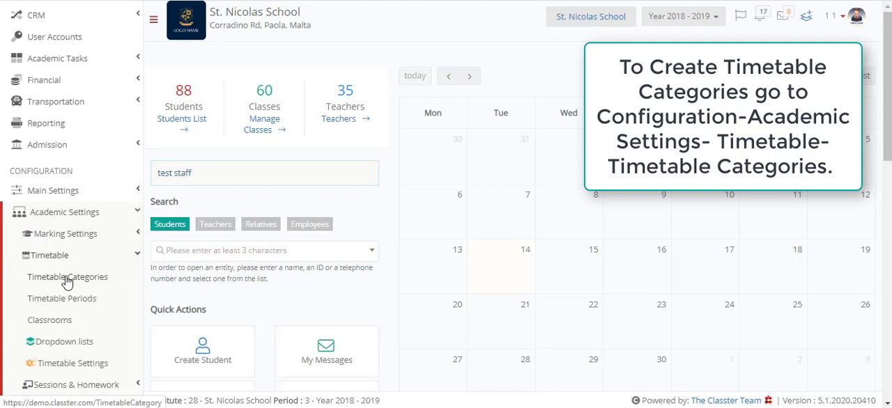
click(108, 282)
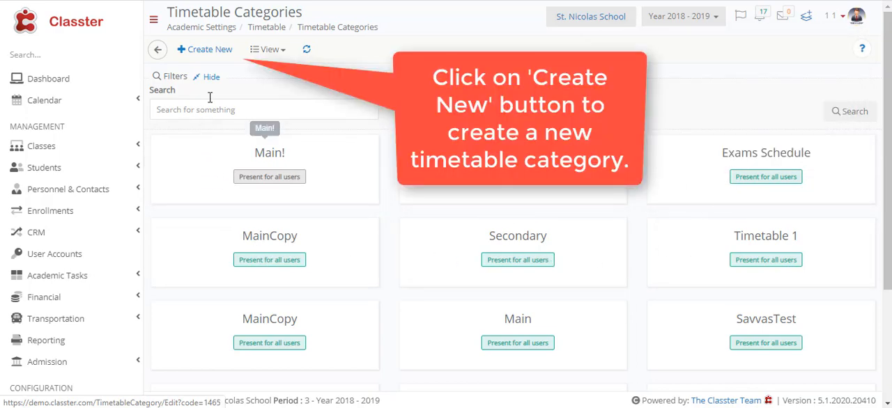
click(214, 53)
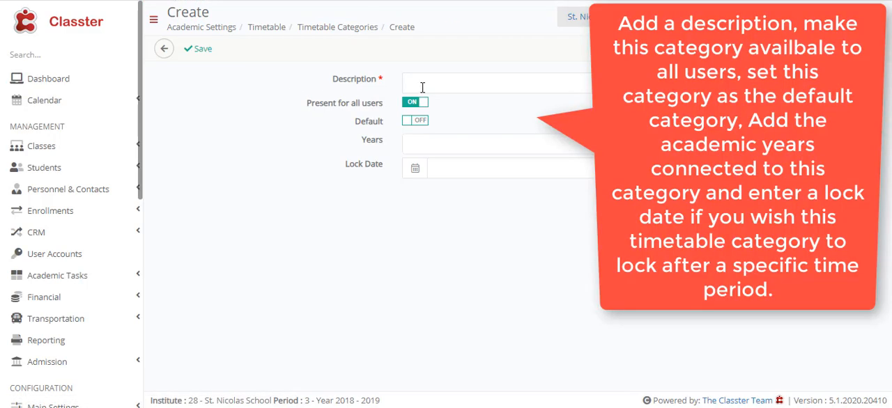
Enter Every Day as the category's description, keeping Present for all users on and Default off
click(422, 87)
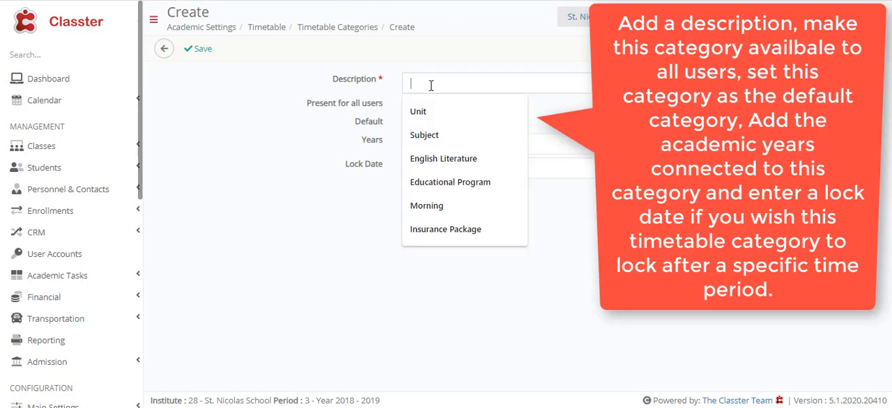
text(Every Day)
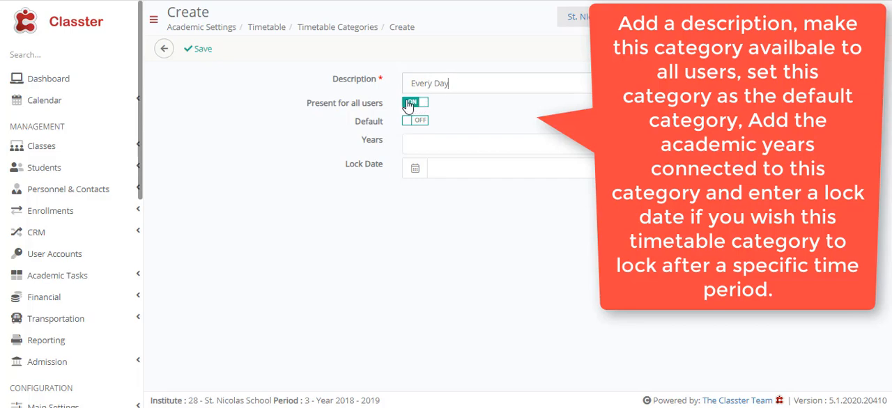
click(413, 104)
click(413, 126)
click(423, 126)
Assign Year 1, Year222, Year 3 and Year 4 to the timetable category
click(418, 139)
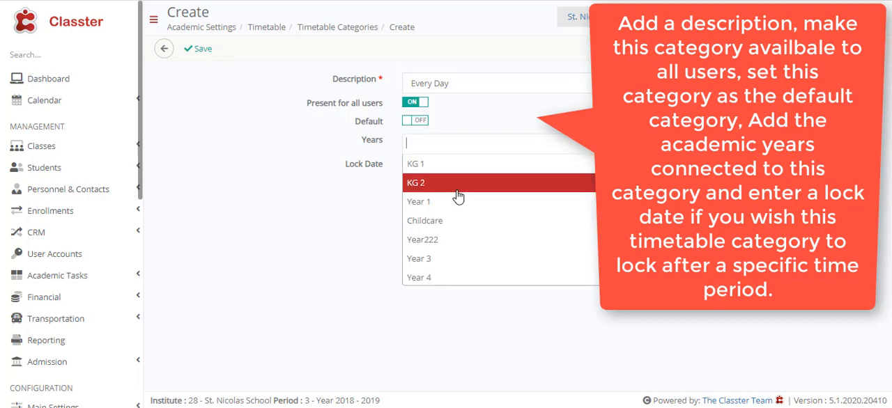
click(473, 209)
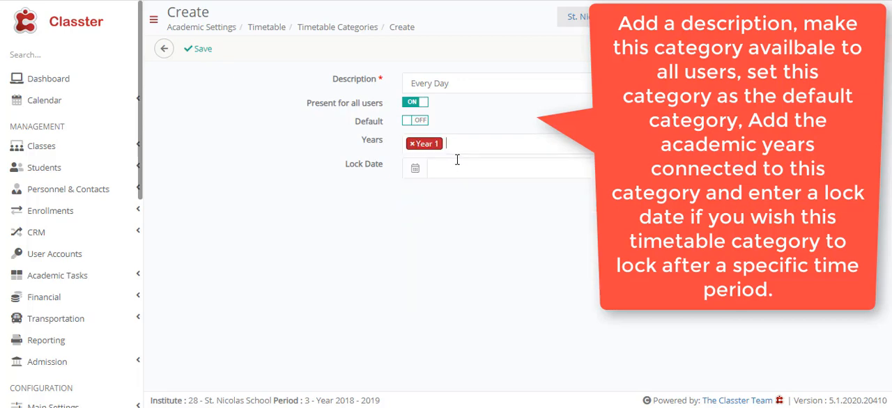
click(463, 145)
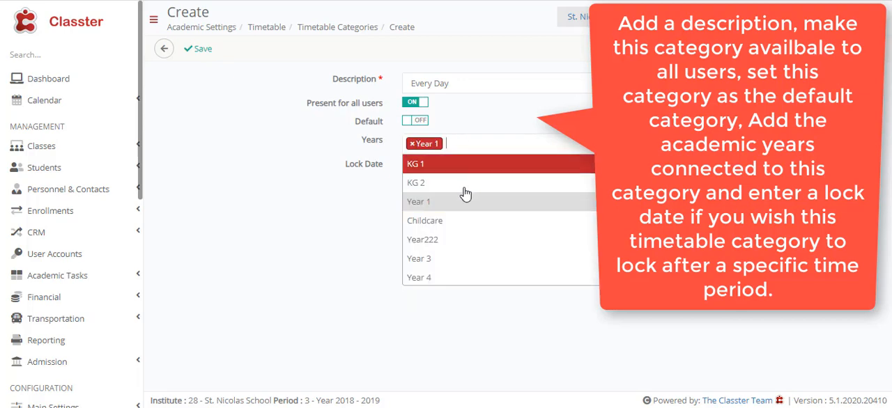
click(454, 241)
click(508, 145)
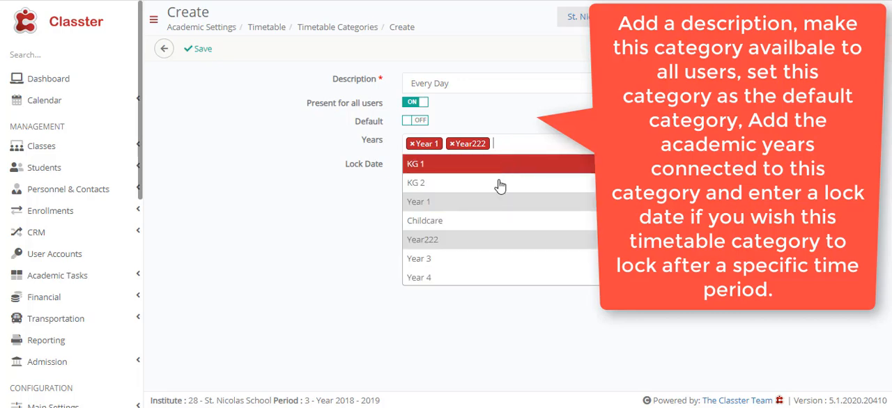
click(419, 257)
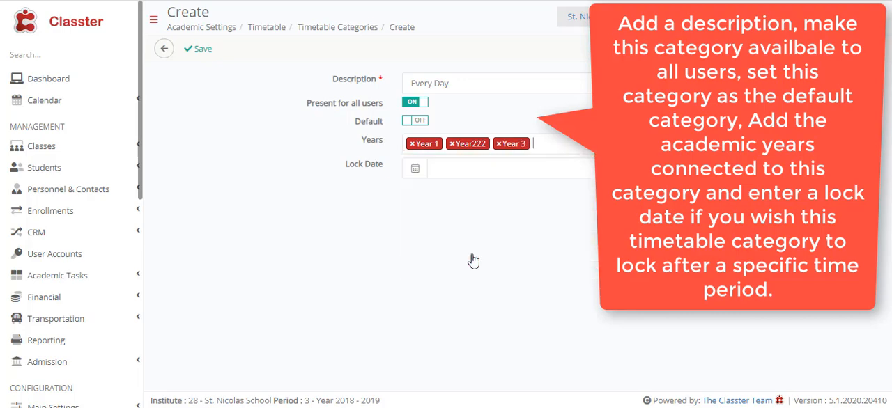
click(544, 148)
click(508, 275)
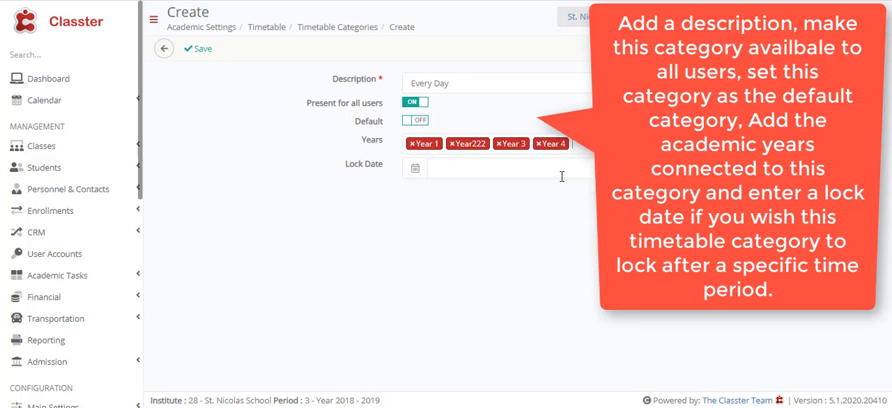
Add Year 5, Year 6, Year 7 and Year 8 to the category's years
click(584, 145)
scroll(577, 219, down, 2)
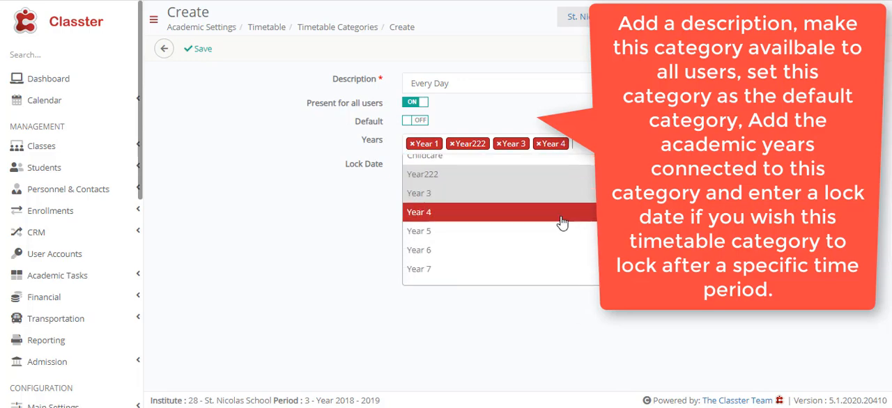
click(490, 239)
click(608, 145)
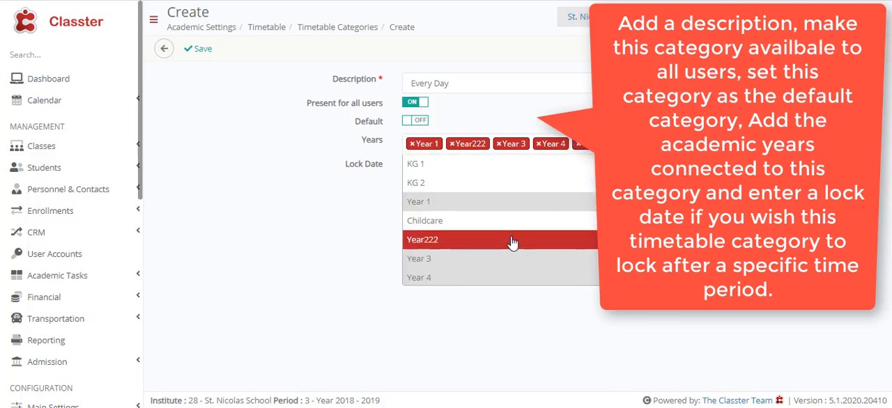
scroll(507, 246, down, 1)
scroll(507, 246, down, 2)
click(466, 189)
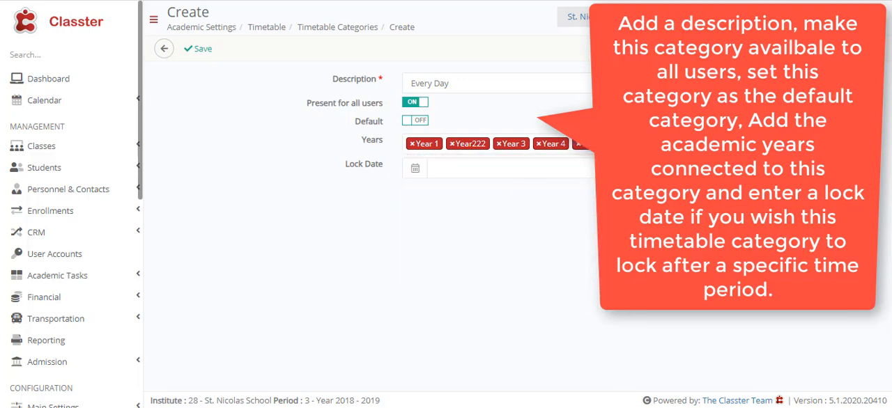
click(645, 145)
scroll(471, 223, down, 4)
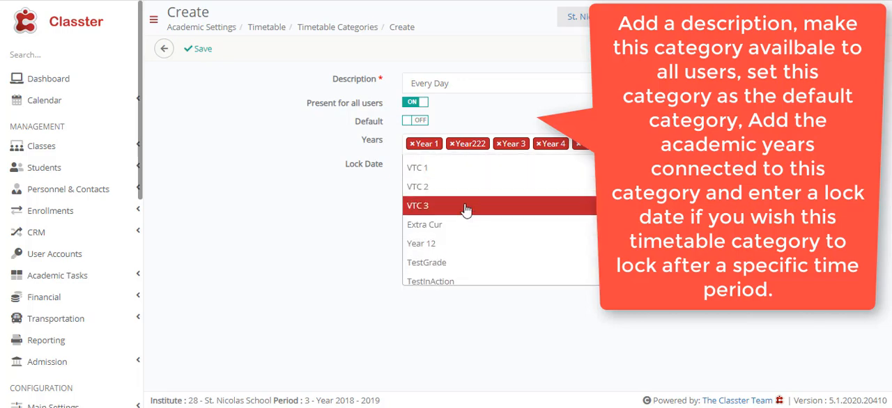
scroll(458, 199, up, 1)
scroll(457, 195, up, 3)
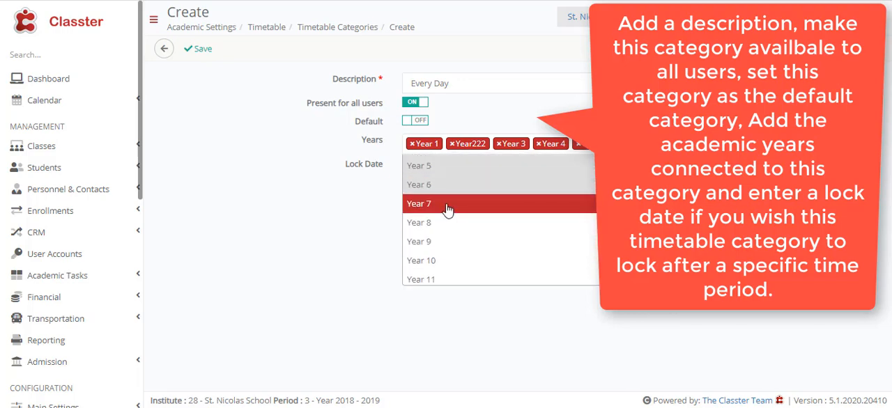
click(450, 205)
click(645, 145)
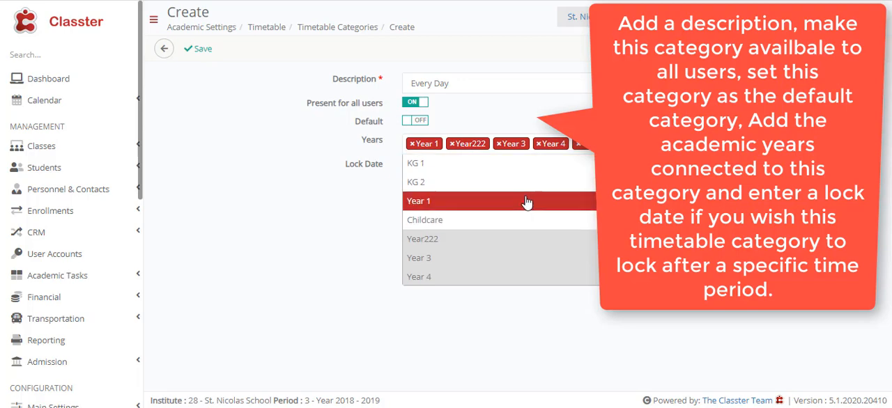
scroll(524, 202, down, 3)
click(480, 167)
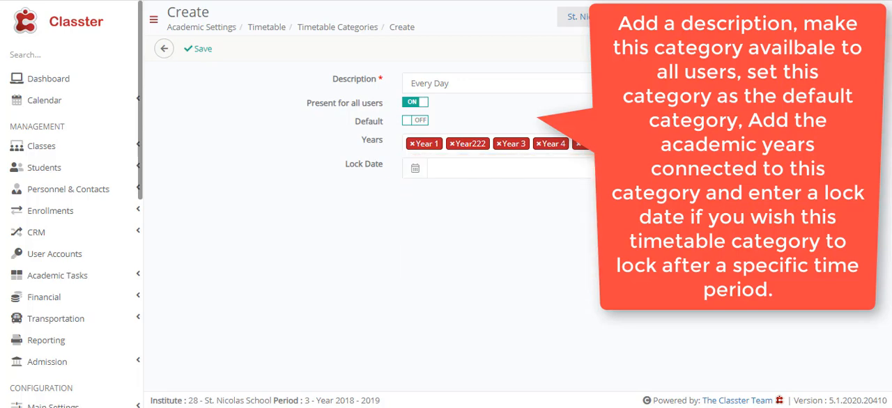
Add Year 9, Year 10, Year 11 and Year 12 to the category's years
click(644, 145)
scroll(557, 225, down, 2)
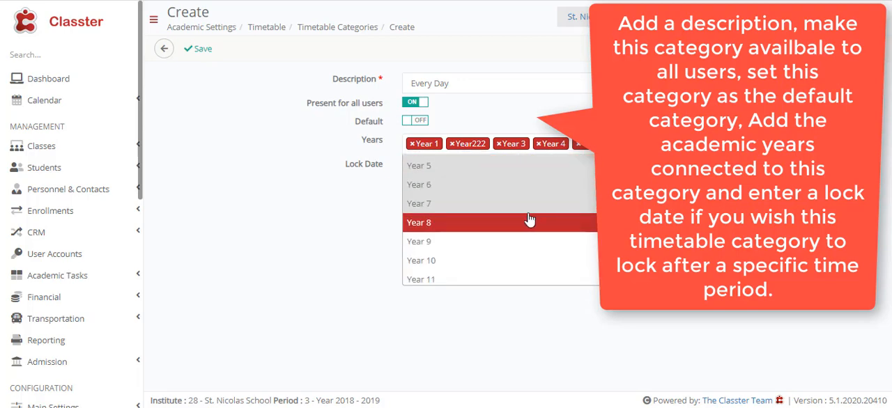
click(473, 244)
click(613, 155)
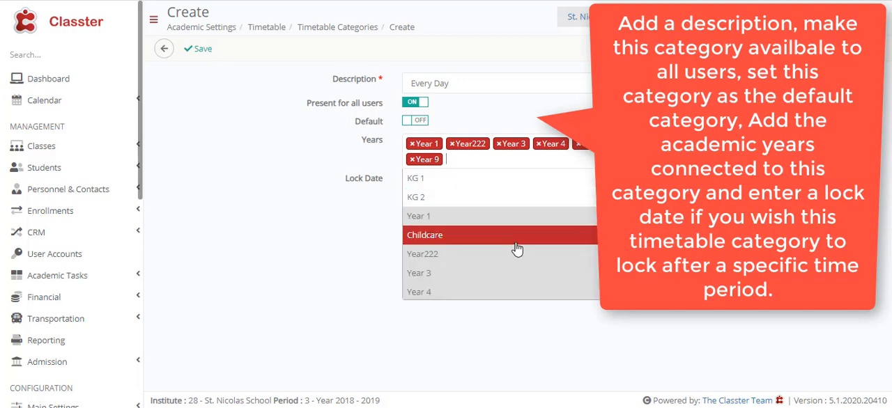
scroll(482, 230, down, 2)
click(431, 276)
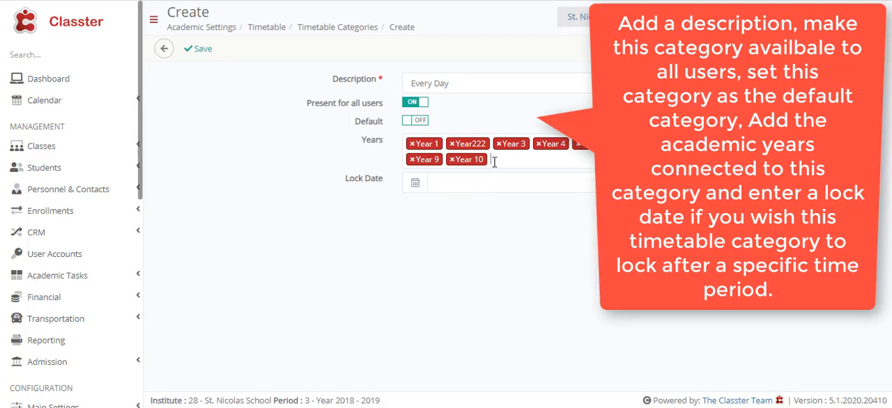
click(494, 159)
scroll(490, 226, down, 2)
scroll(490, 226, down, 1)
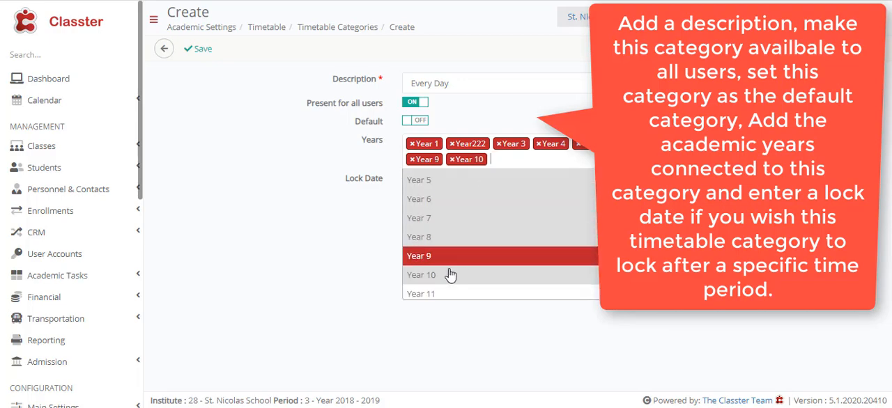
click(434, 294)
click(545, 159)
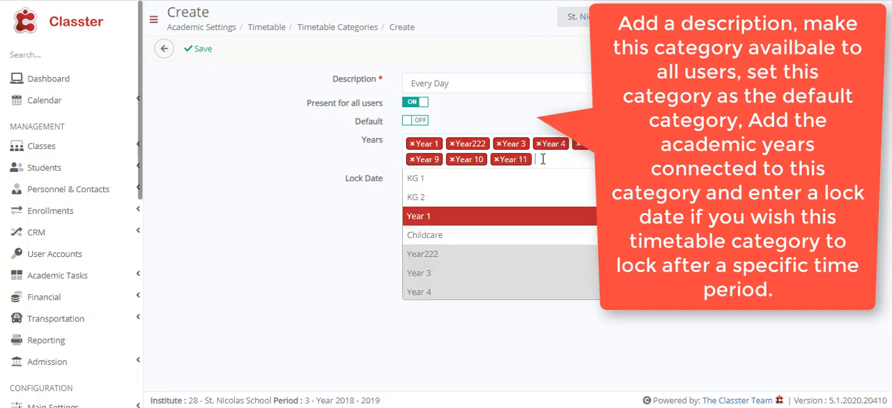
scroll(534, 225, down, 3)
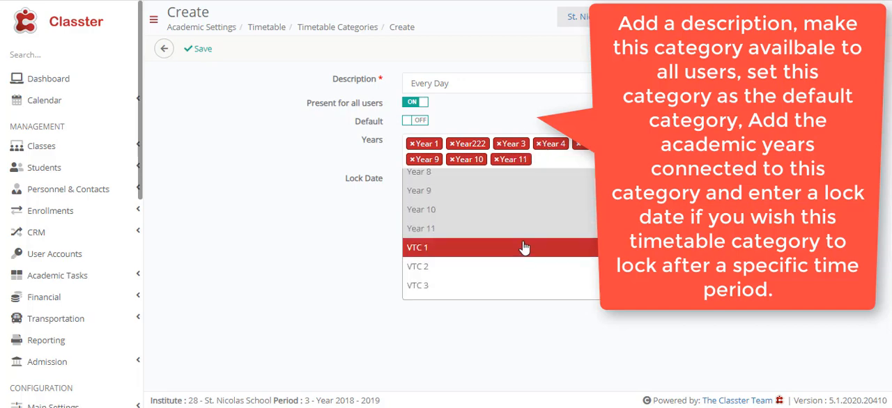
scroll(522, 245, down, 4)
click(509, 193)
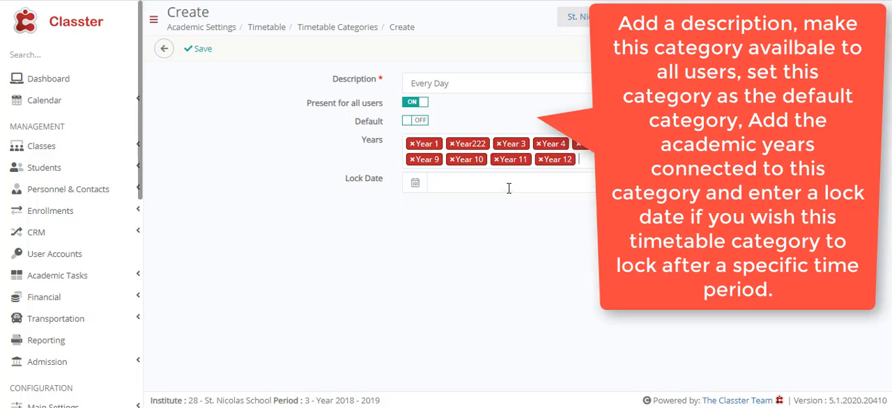
Set the category's lock date to 01/07/2021 and save the timetable category
click(449, 182)
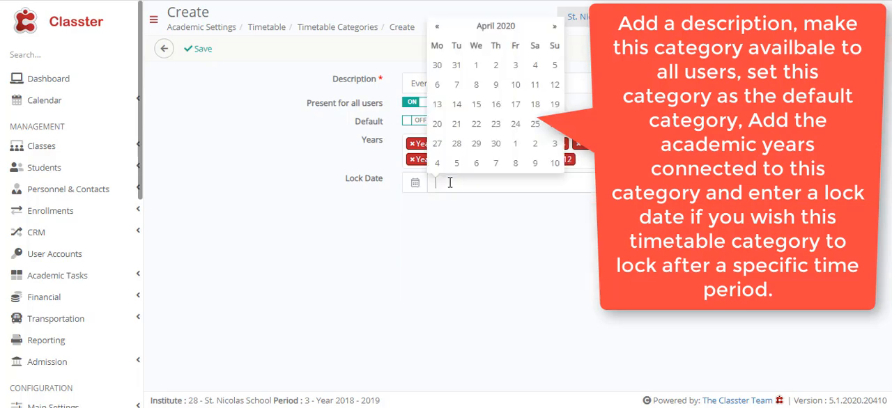
click(555, 29)
click(499, 27)
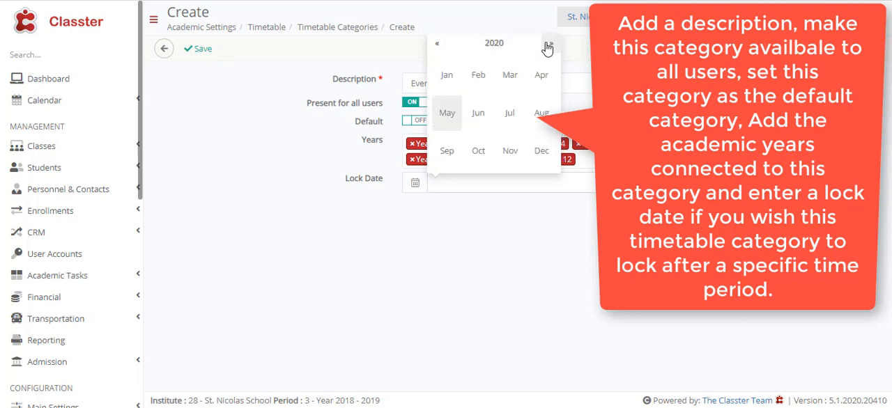
click(551, 48)
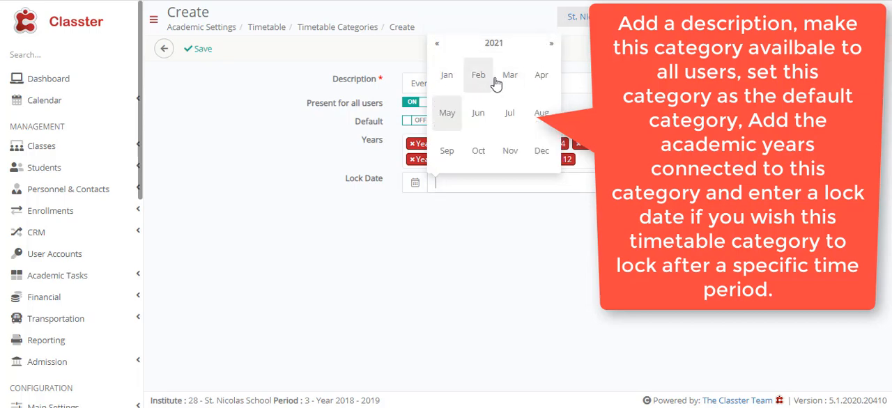
click(503, 123)
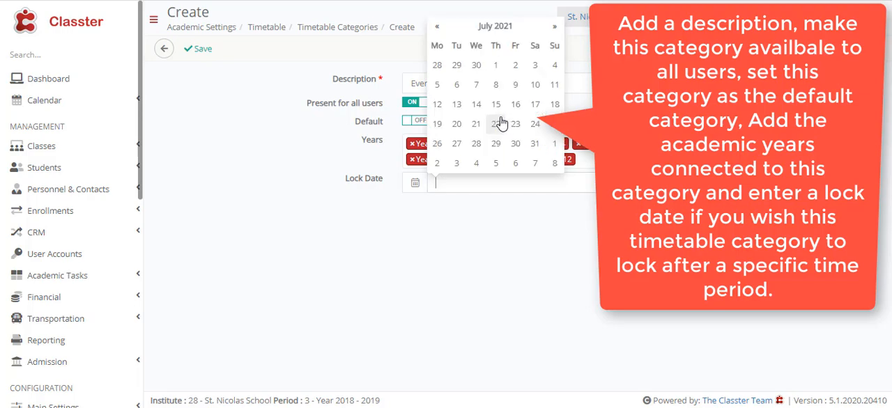
click(498, 69)
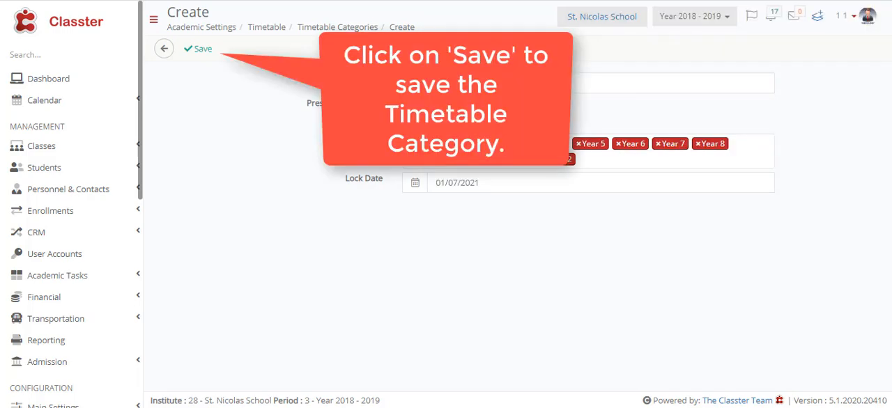
click(197, 53)
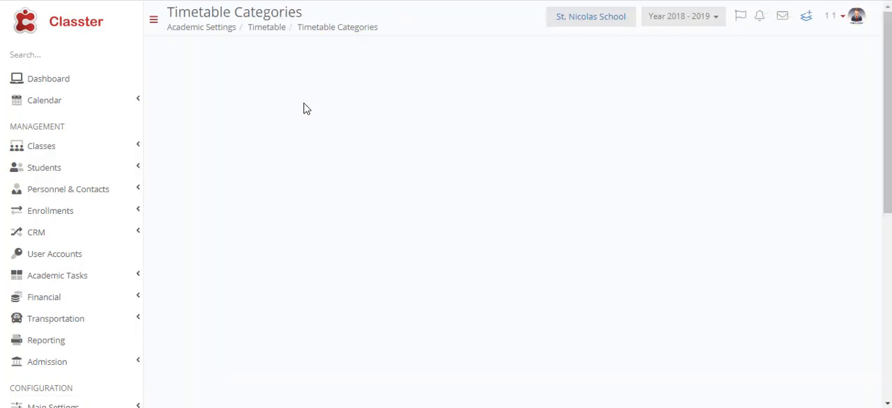
Open the timetable periods in the academic timetable settings and start creating a new period
scroll(348, 135, down, 3)
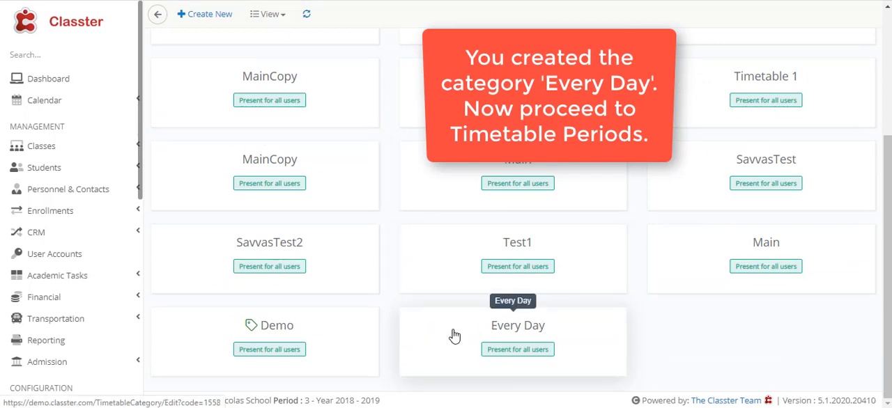
scroll(76, 136, down, 5)
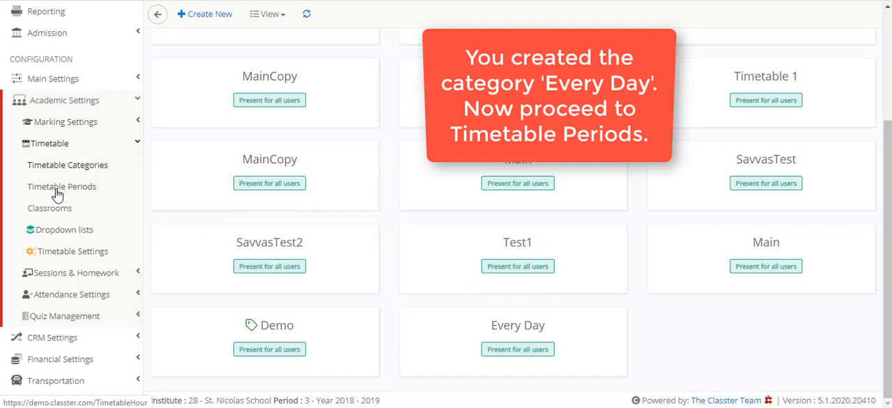
click(97, 189)
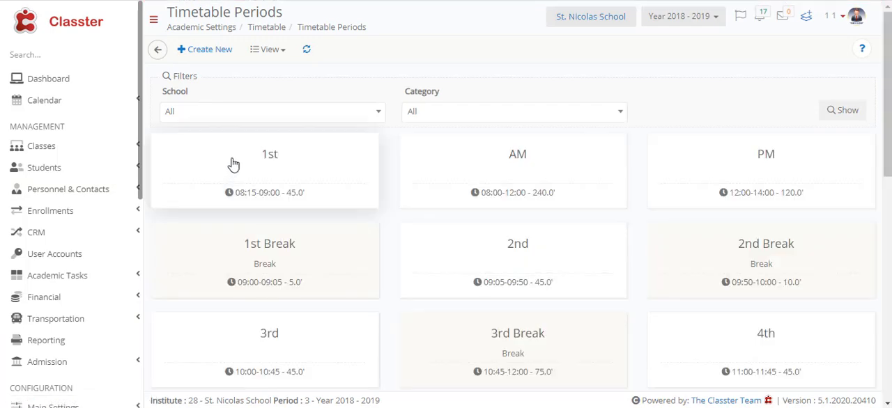
click(210, 56)
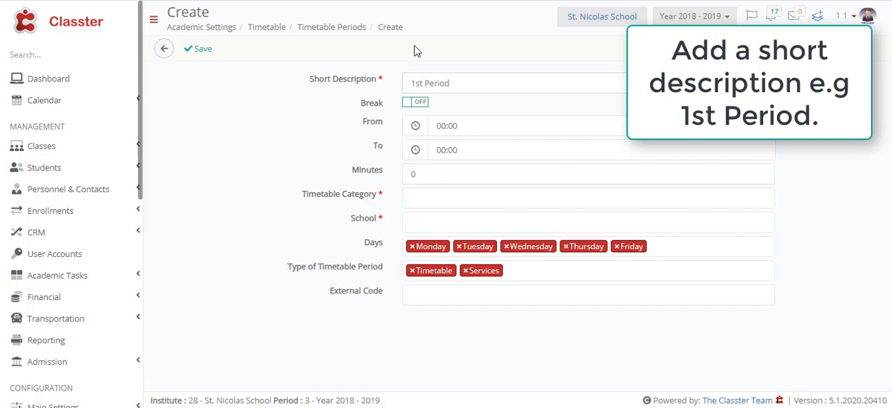
Set the 1st Period's start time to 09:00 and assign it to the Every Day timetable category
click(470, 125)
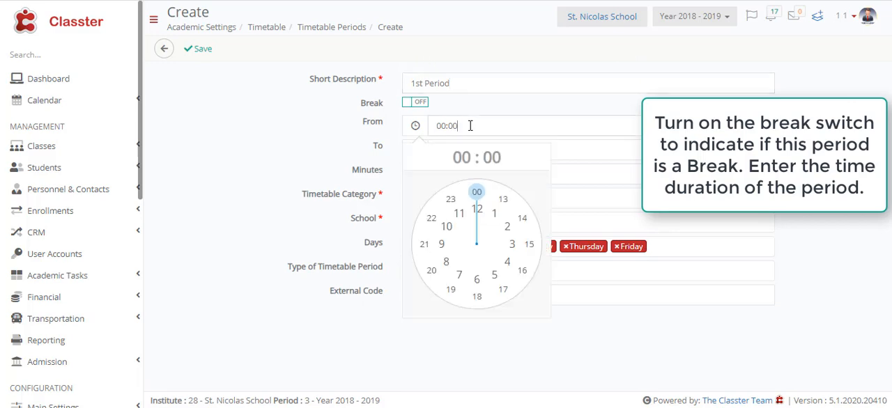
click(442, 245)
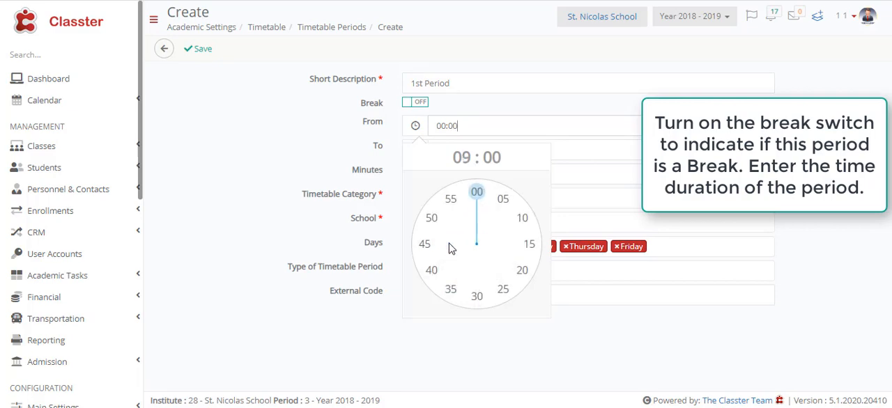
click(478, 199)
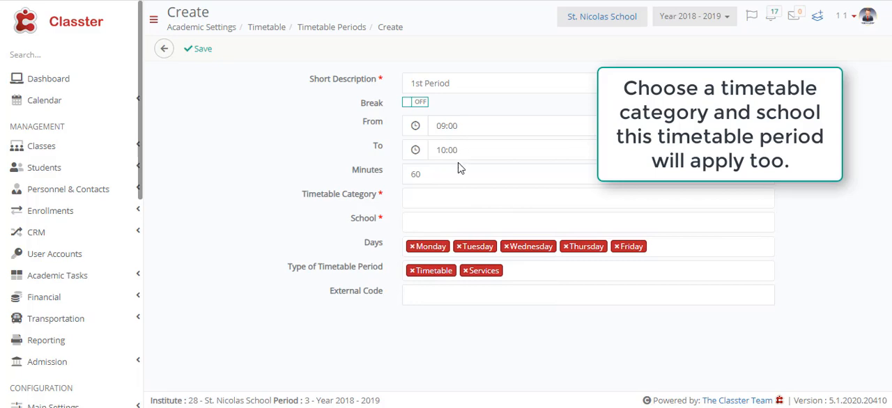
click(433, 196)
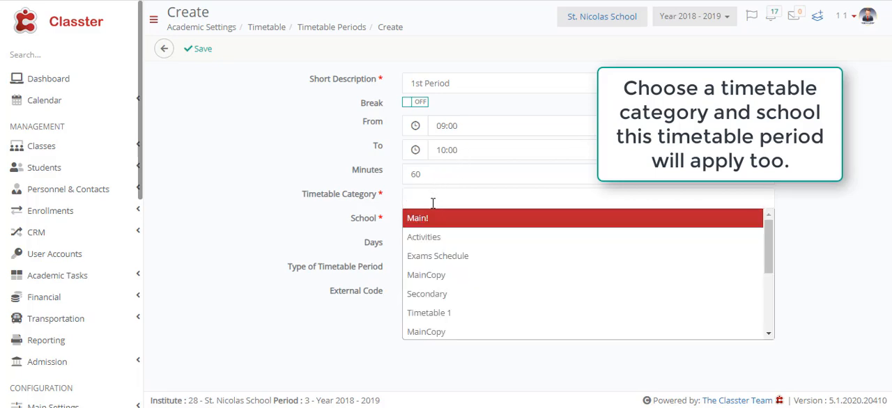
scroll(478, 282, down, 5)
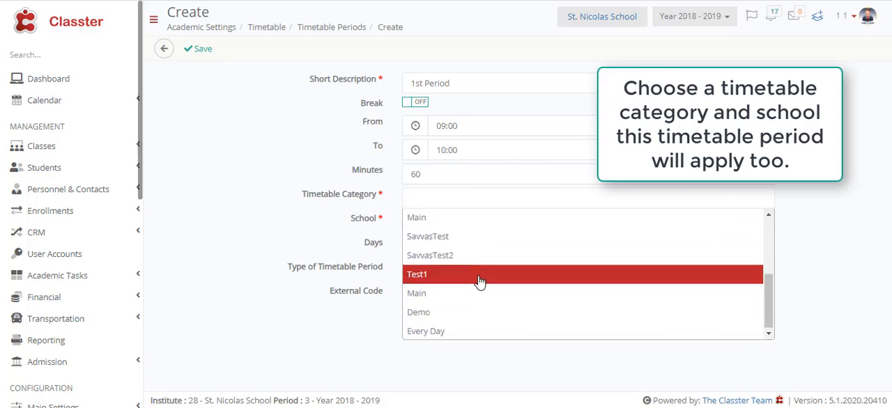
click(480, 331)
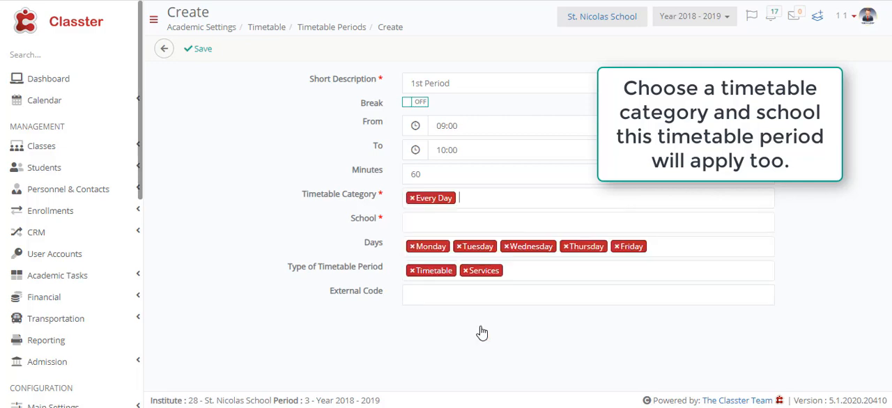
Apply the 1st Period to the Elementary school, Middle school and High School
click(445, 223)
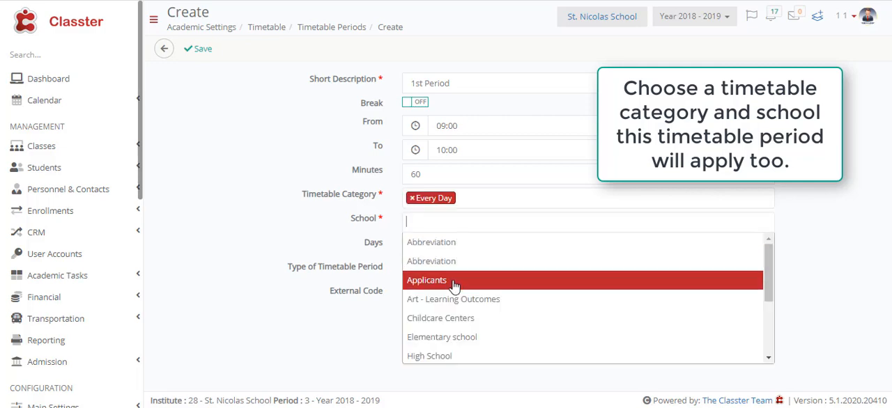
click(473, 337)
click(494, 222)
scroll(488, 285, down, 3)
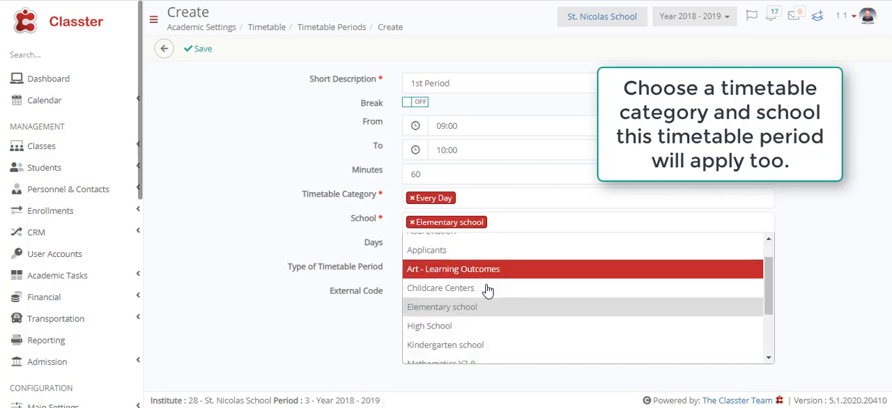
scroll(491, 286, up, 2)
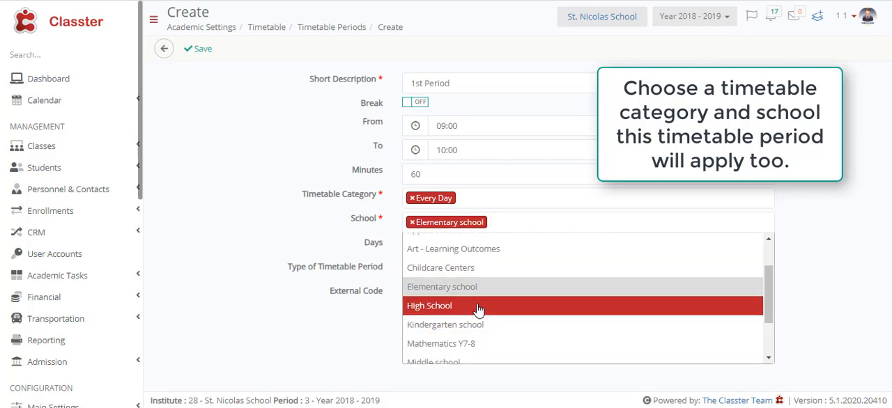
click(454, 362)
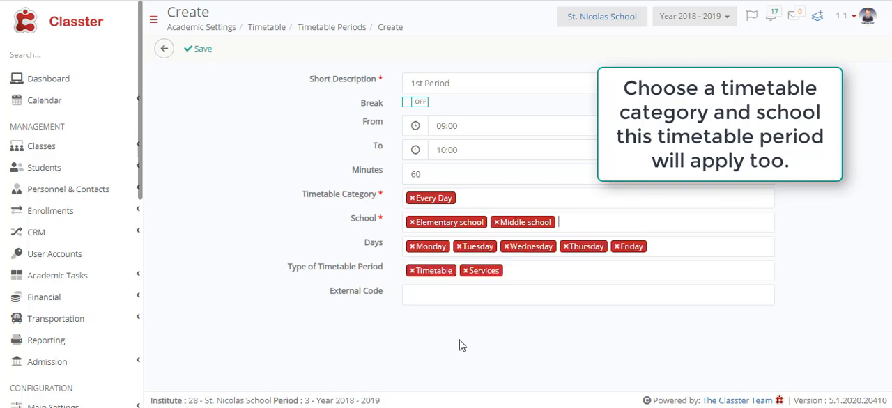
click(577, 223)
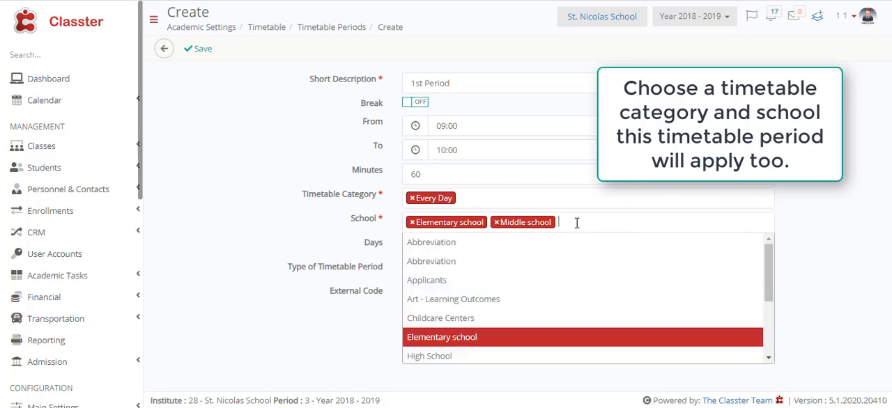
click(504, 356)
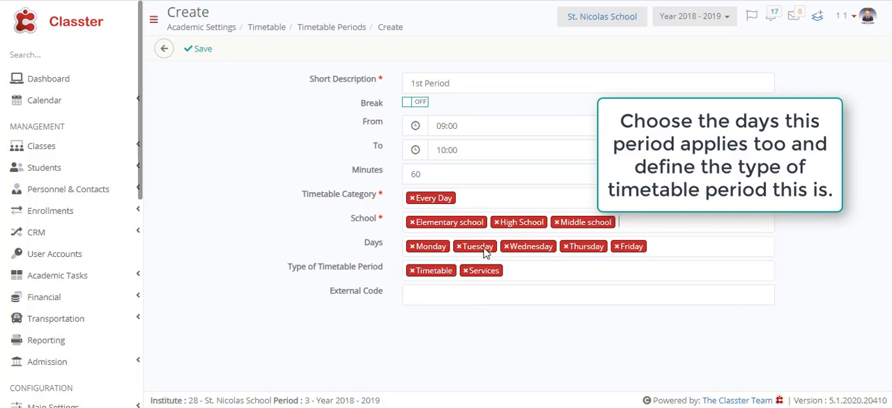
Save the 1st Period with its preset days and timetable period types
click(524, 271)
click(525, 272)
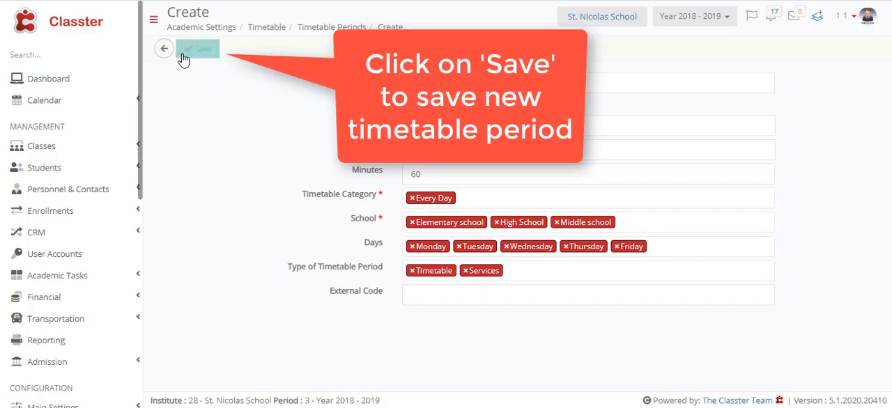
click(194, 51)
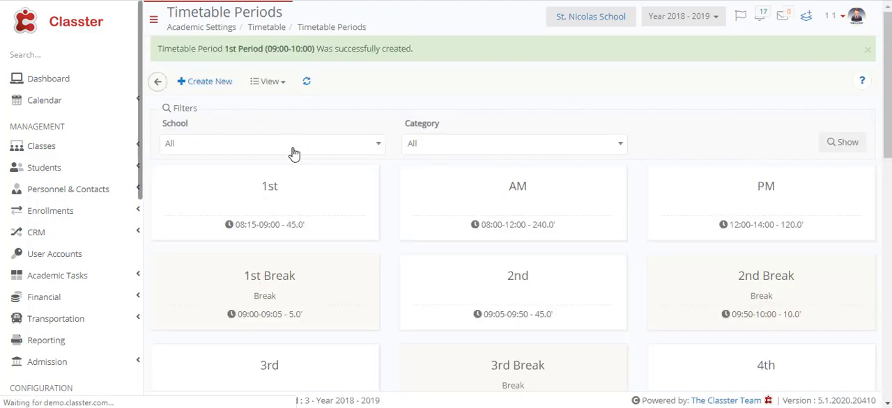
Create another timetable period with the short description 1st Break and turn on its Break option
scroll(321, 202, down, 1)
scroll(320, 202, down, 8)
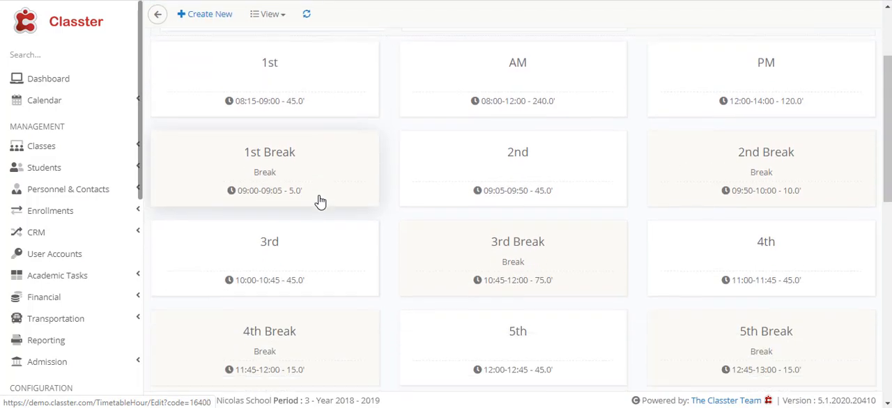
scroll(321, 201, down, 1)
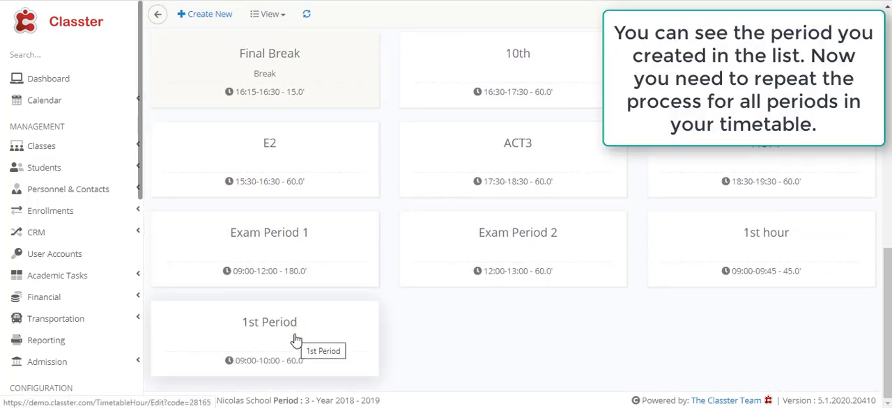
scroll(262, 120, up, 5)
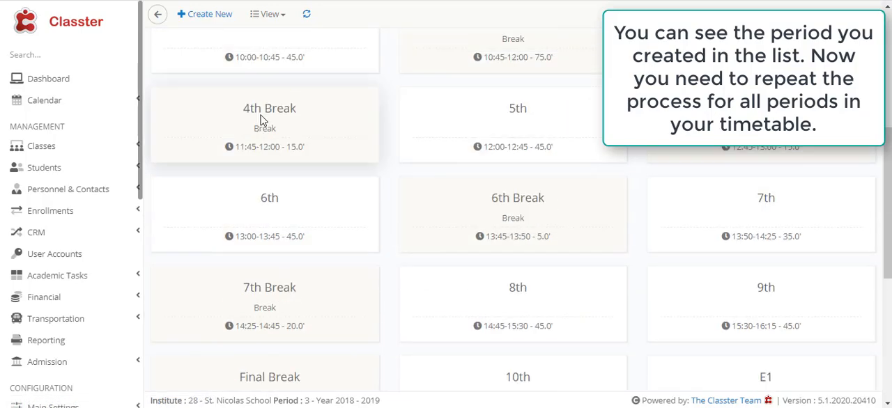
scroll(255, 124, up, 4)
click(197, 56)
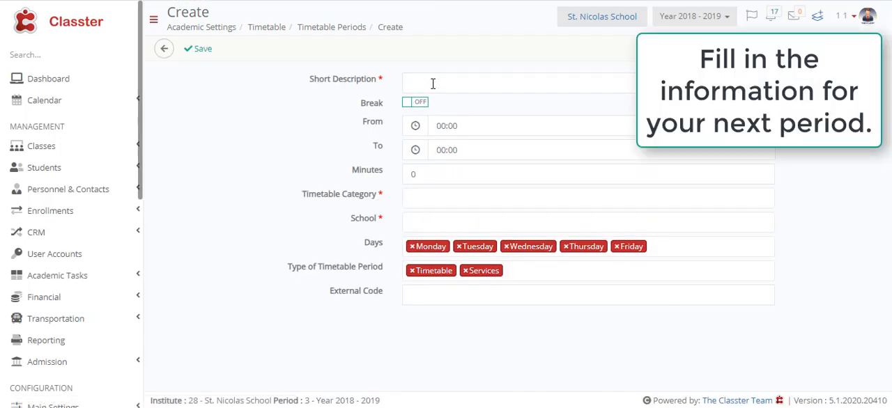
click(433, 83)
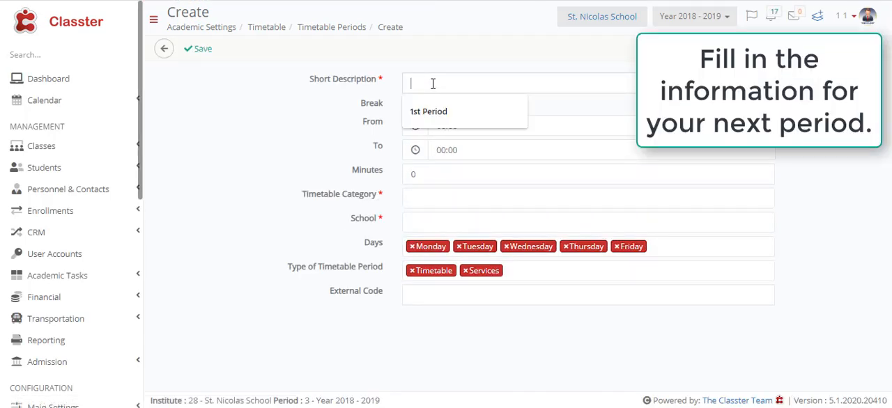
text(Break)
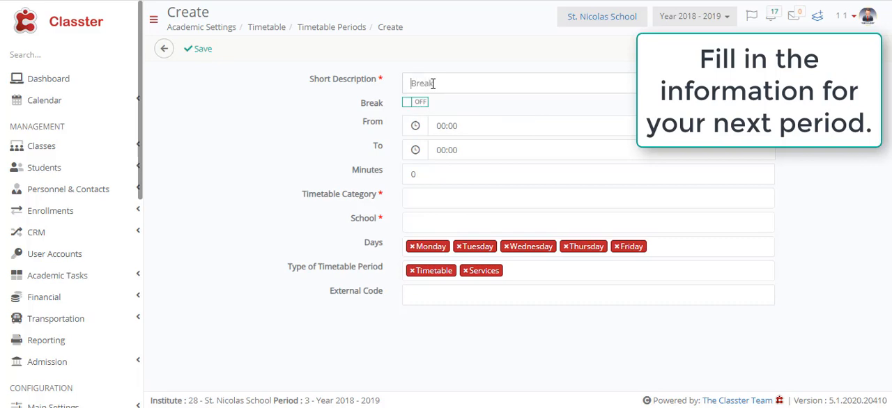
text(1st)
click(420, 104)
Set the 1st Break to run from 10:00 to 10:09
click(457, 125)
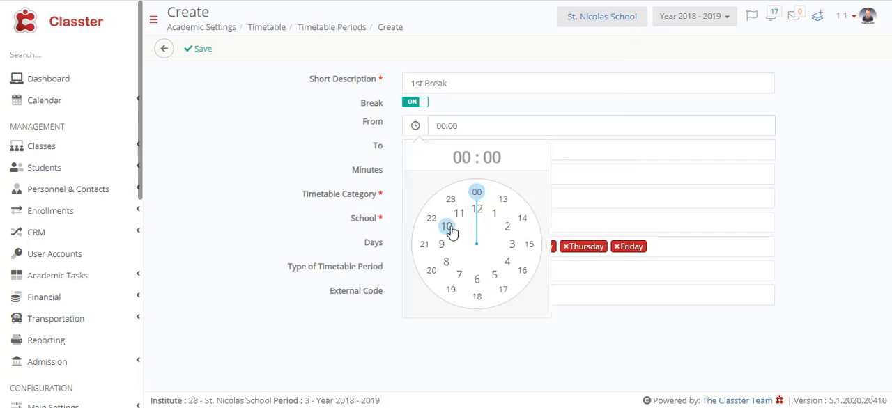
click(447, 228)
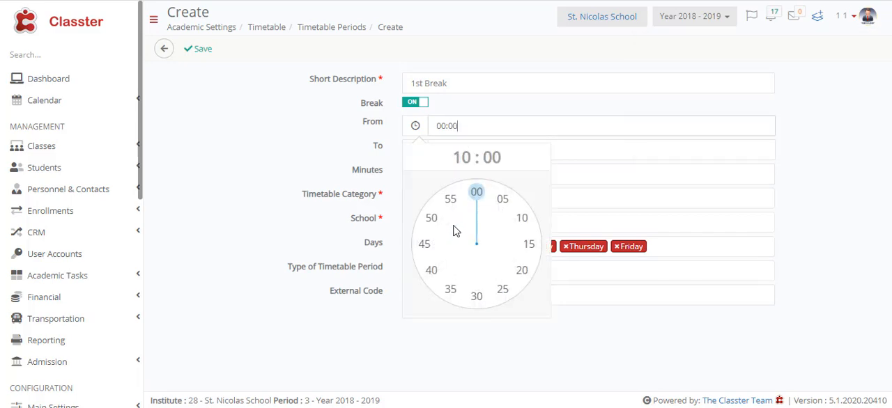
click(477, 195)
click(458, 152)
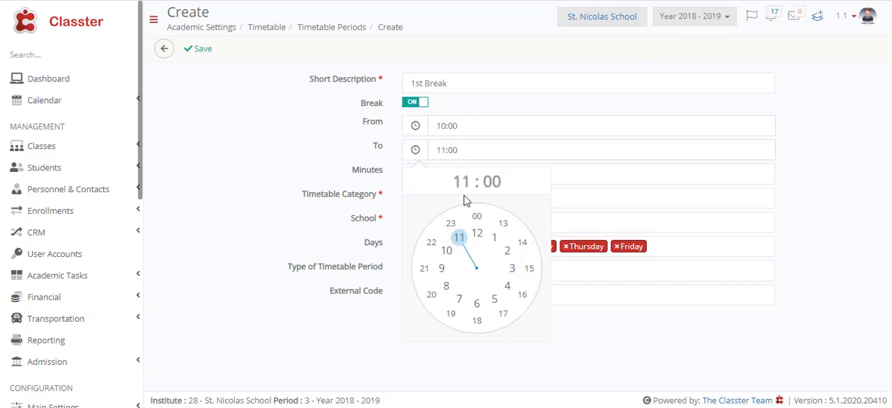
click(448, 252)
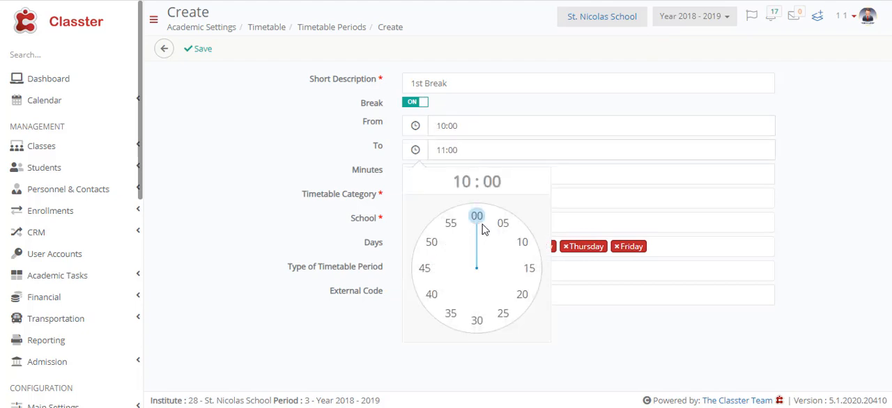
click(522, 242)
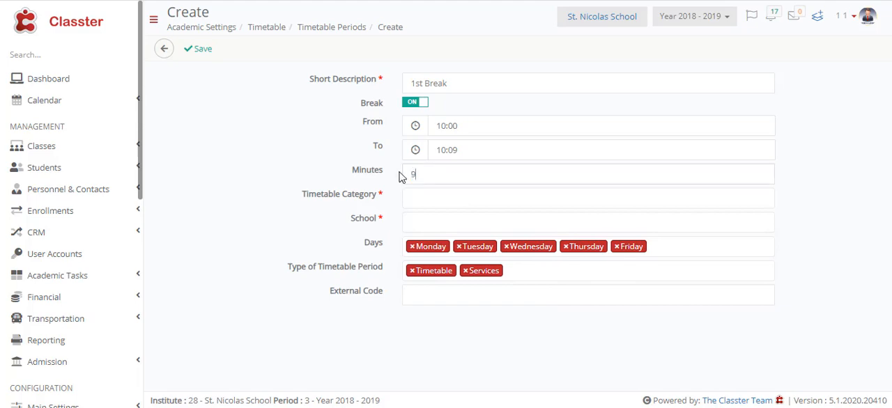
drag(399, 172, 395, 172)
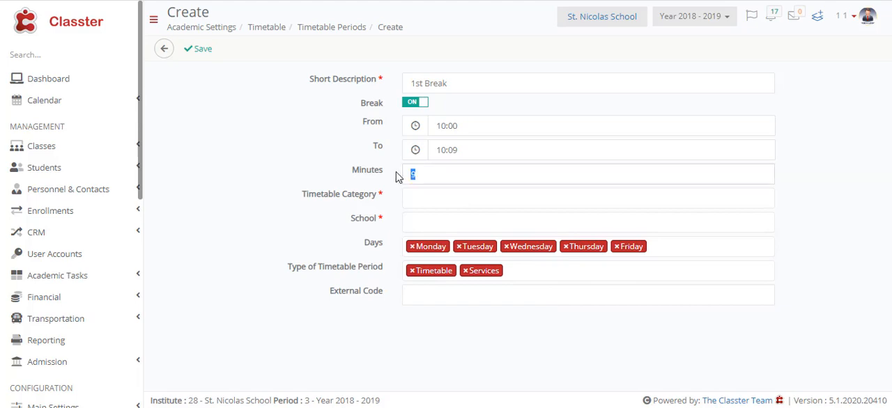
Assign the 1st Break to the Every Day timetable category
click(428, 199)
scroll(458, 287, down, 4)
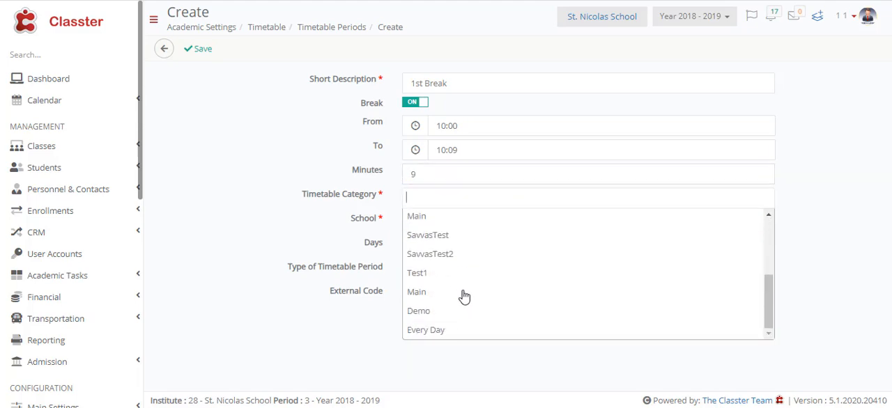
click(459, 332)
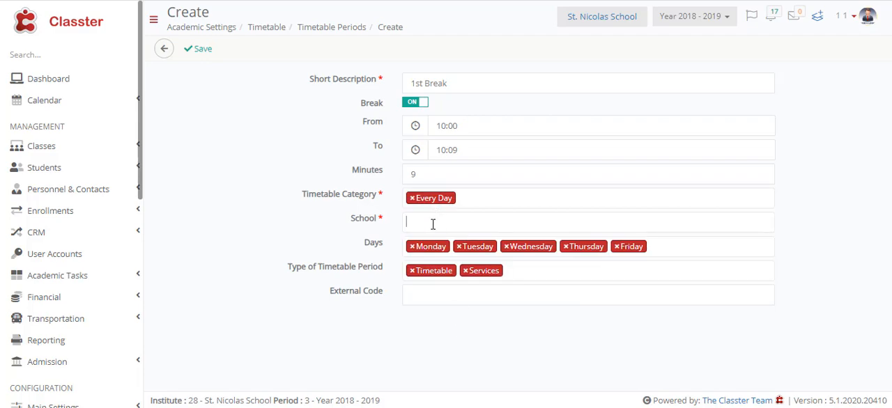
Apply the 1st Break to the Elementary school, Middle school and High School
click(433, 223)
click(442, 338)
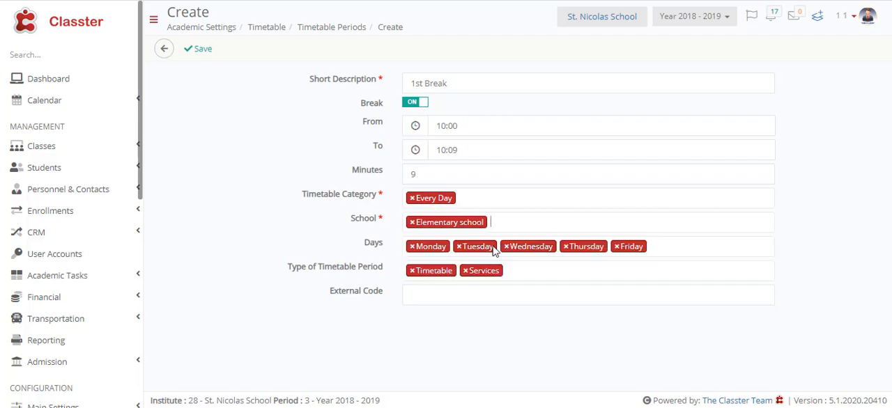
click(509, 225)
scroll(472, 269, down, 3)
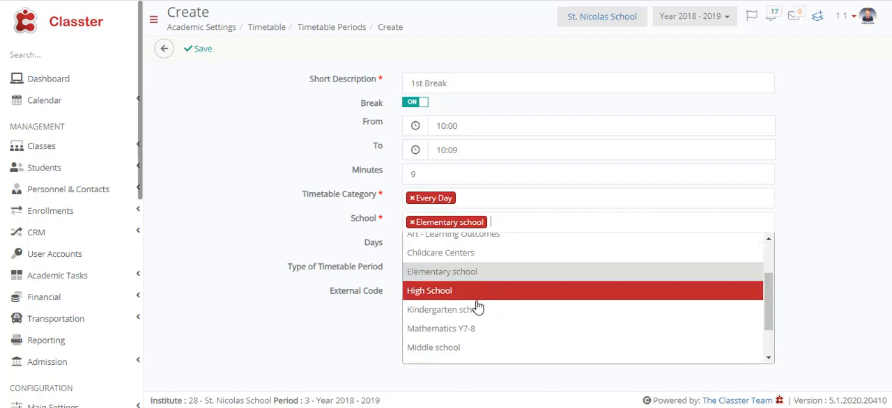
click(469, 348)
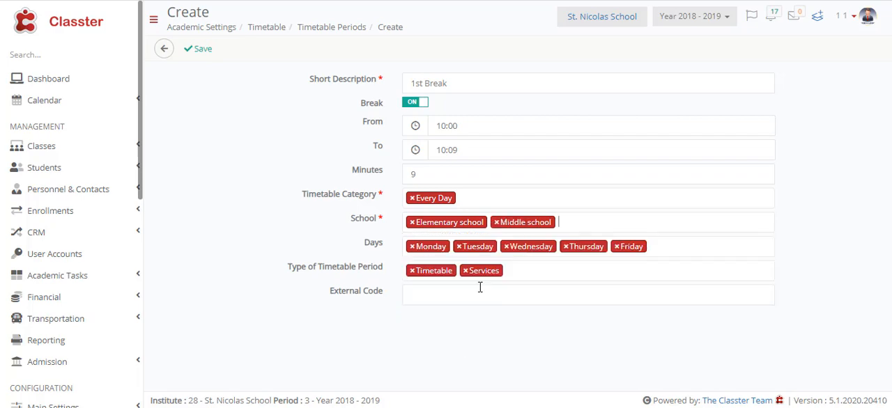
click(576, 224)
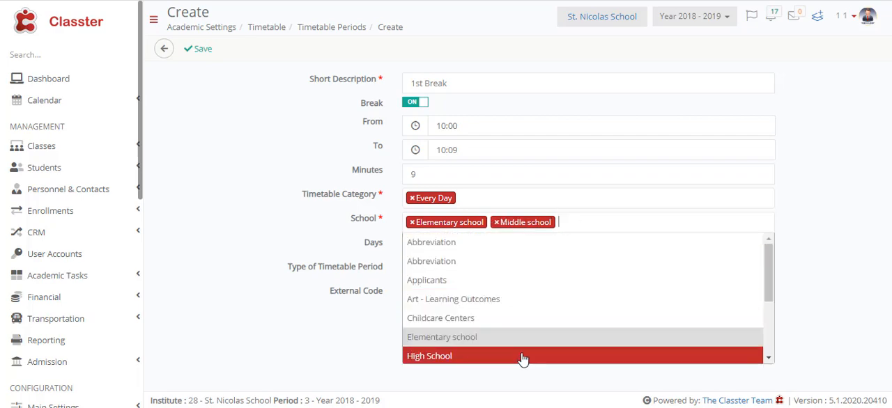
click(523, 359)
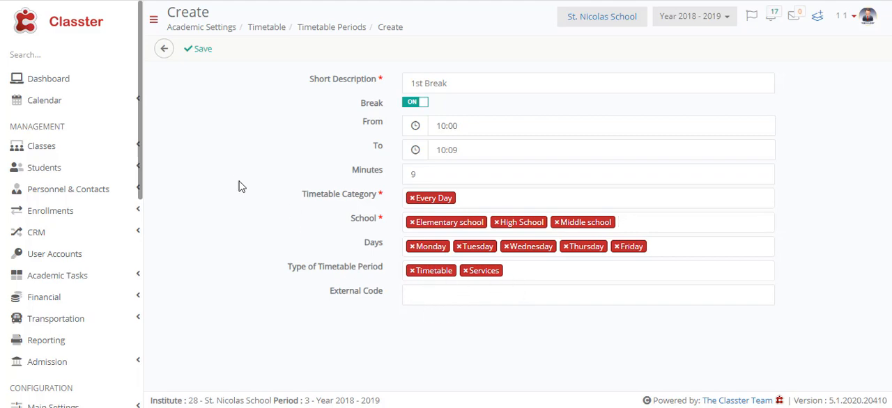
Save the 1st Break period and check for it in the timetable periods list
click(200, 52)
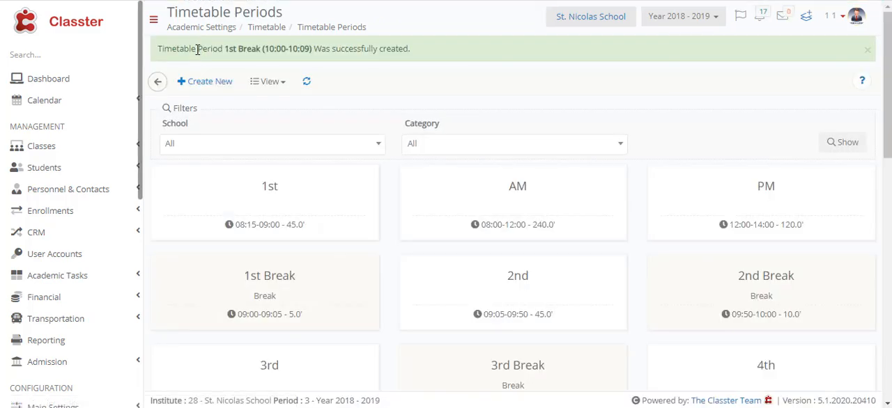
scroll(291, 256, down, 10)
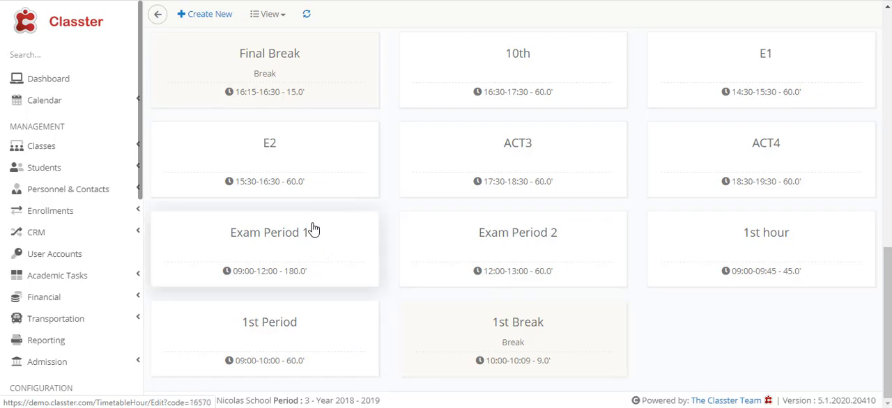
scroll(313, 225, up, 5)
scroll(312, 224, up, 5)
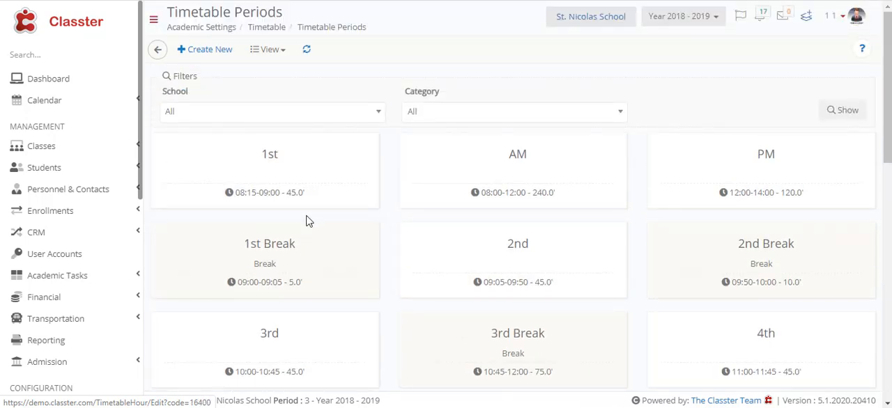